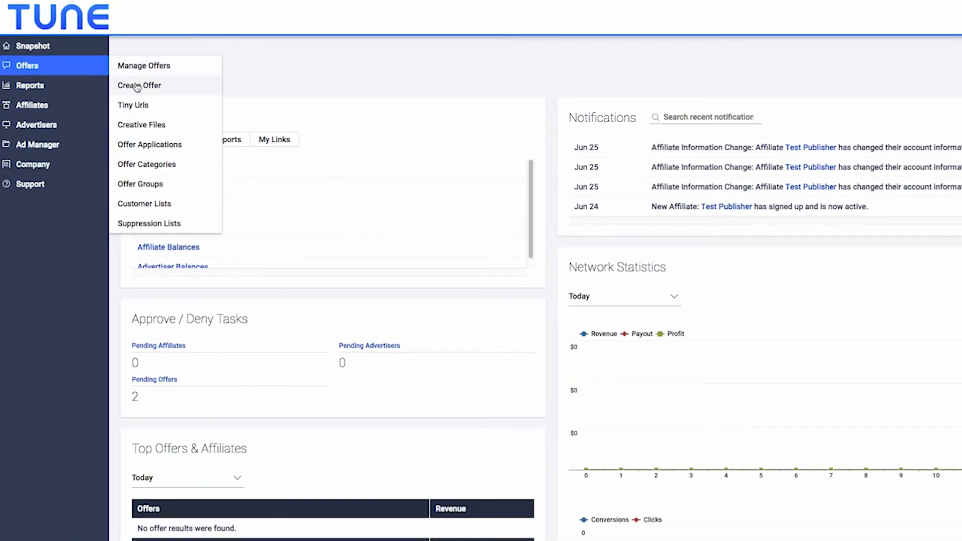
left_click(140, 85)
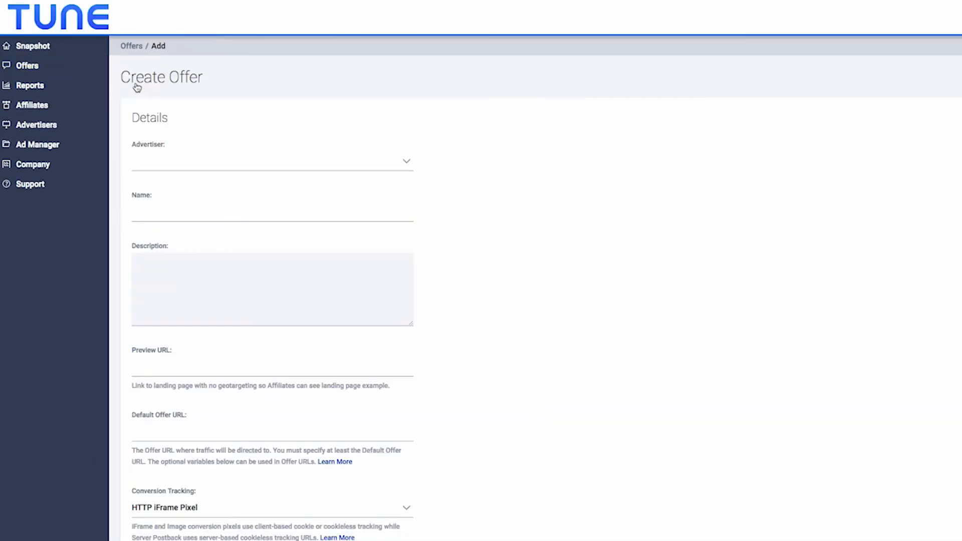
left_click(407, 161)
left_click(251, 212)
type("Atomic Games Pixel ")
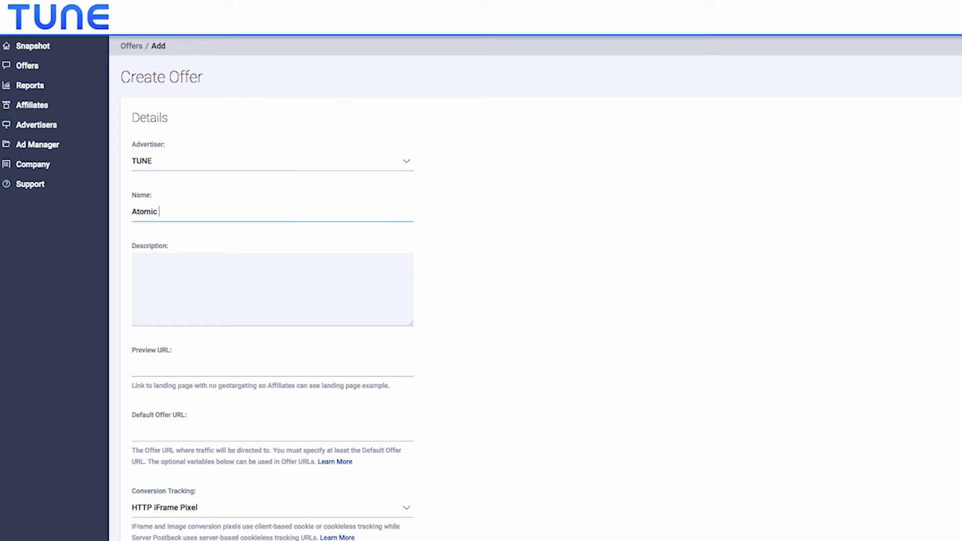
type("Offer")
left_click(219, 263)
type("Atomic Games Pixel Offer")
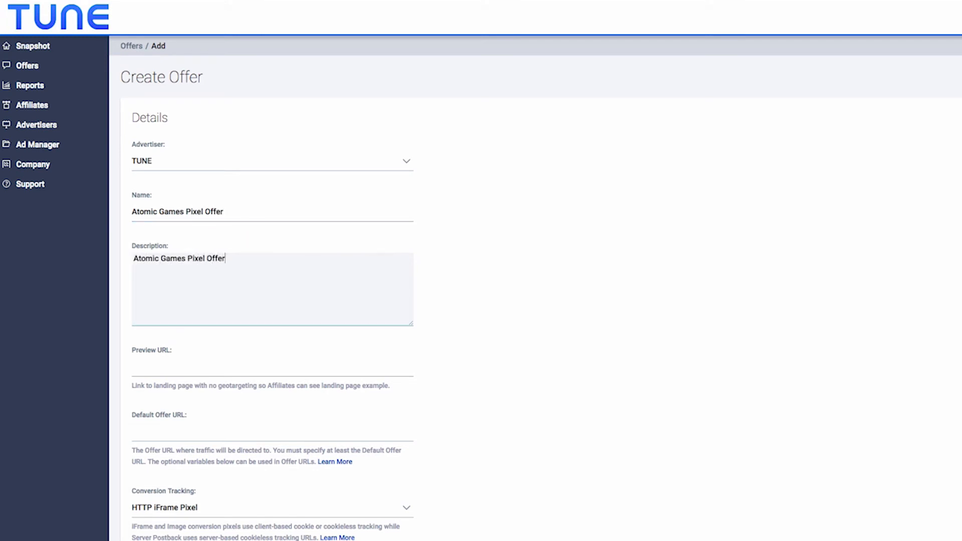
left_click(169, 364)
type("http://www.tune.com")
left_click(156, 427)
type("http://www.")
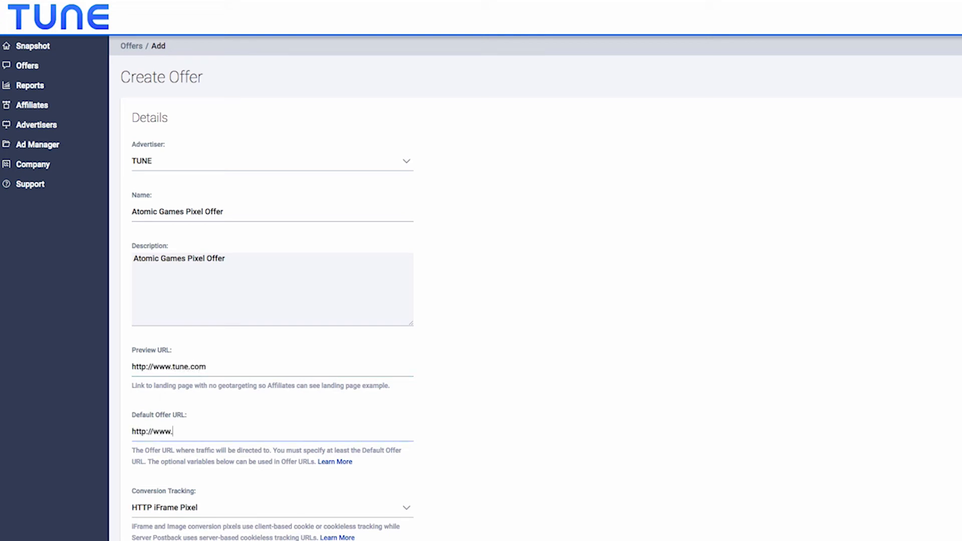
type("atomicgames.com")
scroll(481, 302, "down", 2)
scroll(481, 300, "down", 2)
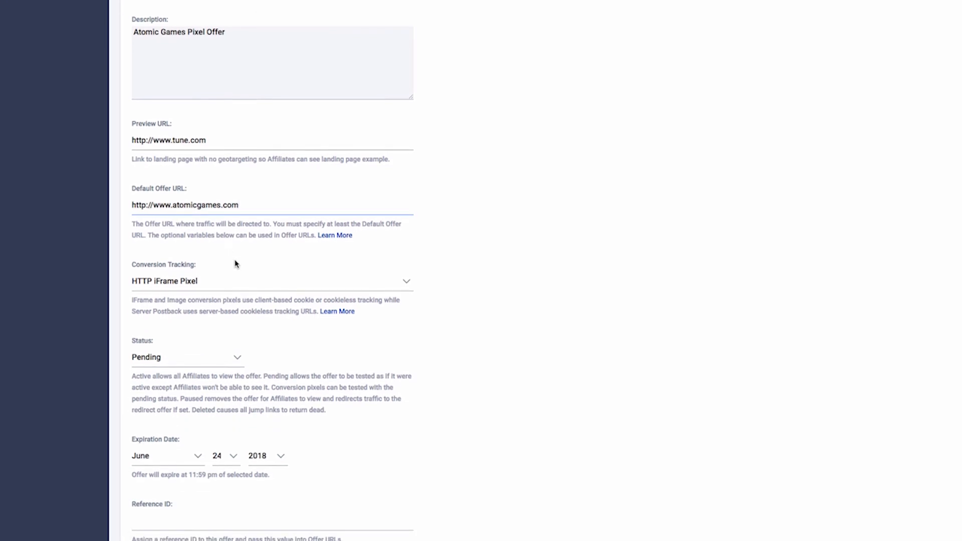
left_click(406, 281)
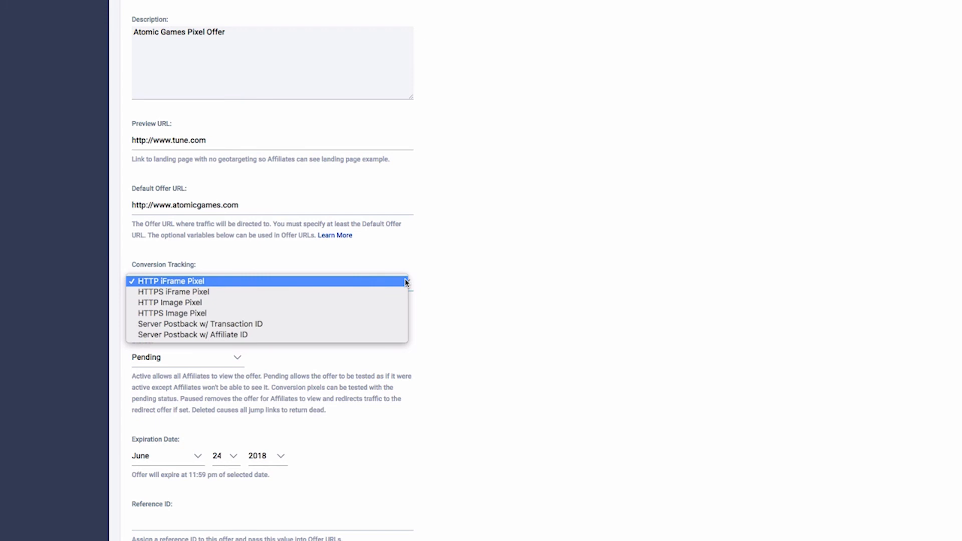
Step: Keep HTTP iFrame Pixel tracking and set revenue to Revenue per Sale at 50%
left_click(407, 282)
scroll(407, 282, "down", 5)
scroll(407, 281, "down", 8)
scroll(407, 282, "down", 4)
left_click(407, 227)
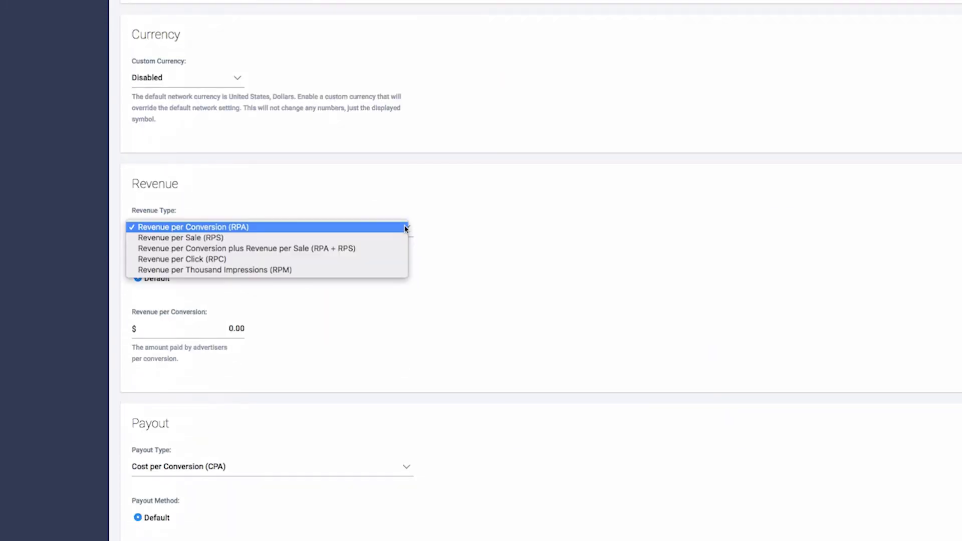
left_click(391, 238)
left_click(226, 329)
type("50")
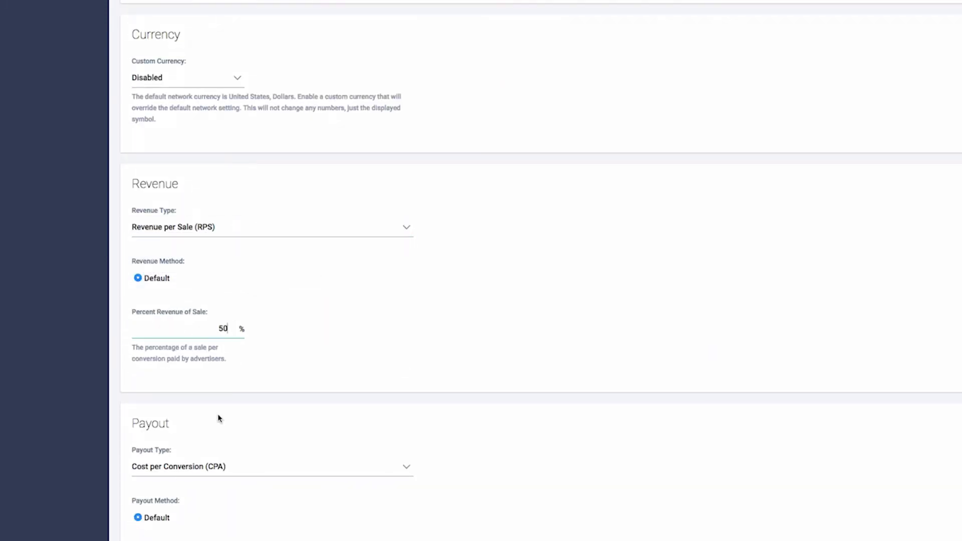
Step: Set payout to Cost per Sale at 30% and add the offer
left_click(406, 466)
left_click(174, 478)
scroll(459, 470, "down", 3)
left_click(226, 415)
type("30")
scroll(460, 376, "down", 5)
left_click(146, 473)
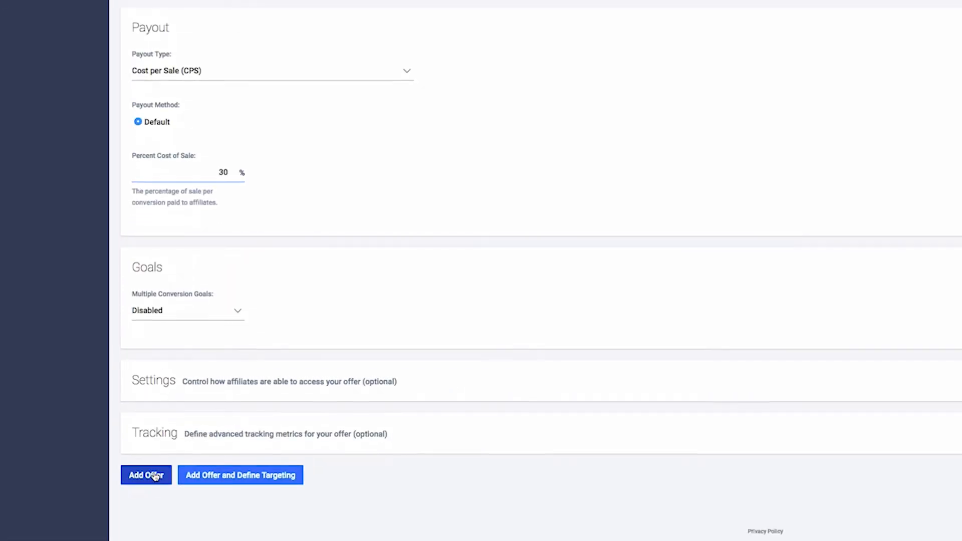